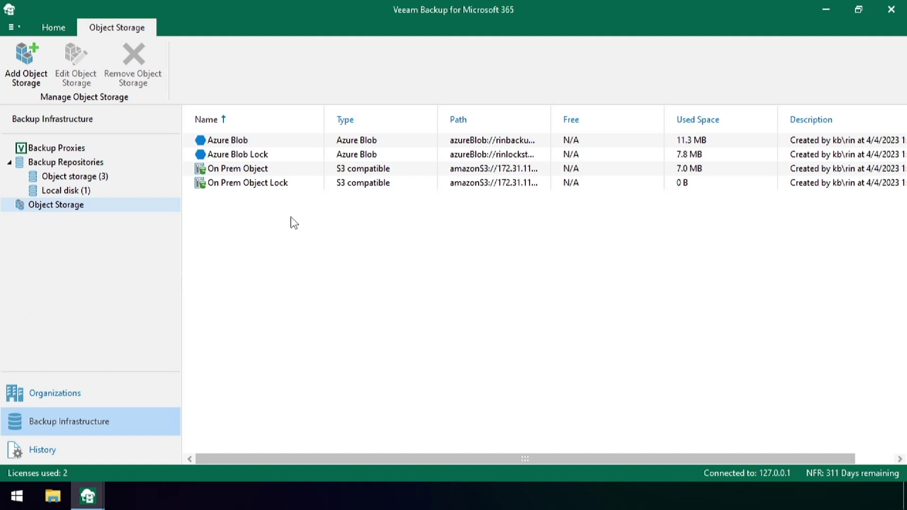
Review the On Prem Object Lock storage settings, including S3 connection, bucket and immutability
{"action": "double_click", "coordinate": [228, 188]}
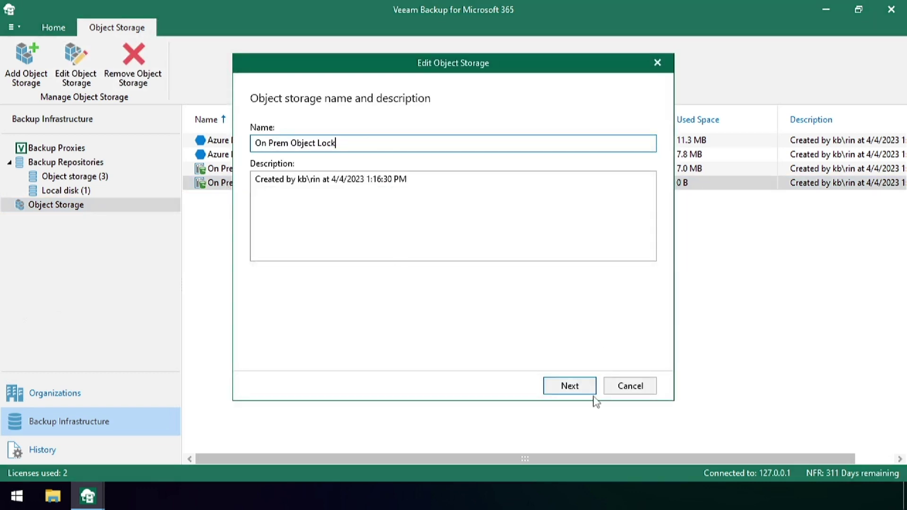
{"action": "left_click", "coordinate": [570, 386]}
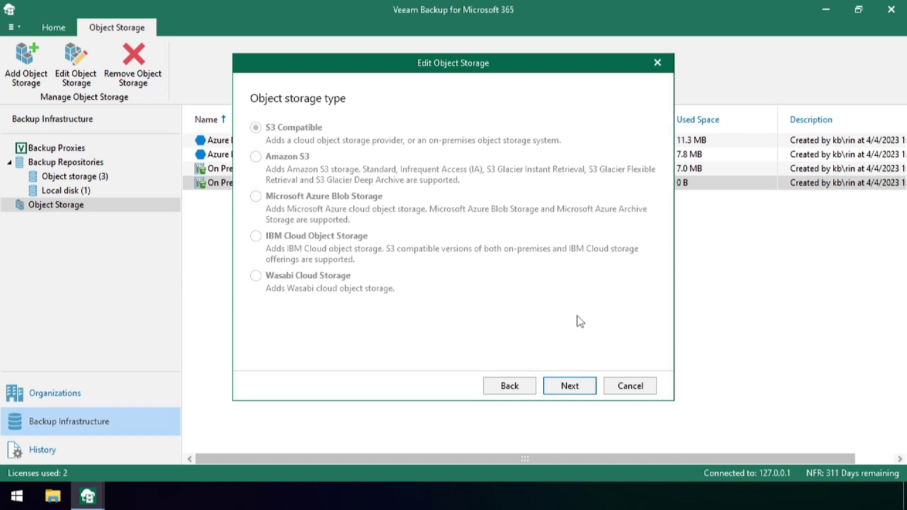
{"action": "left_click", "coordinate": [570, 393]}
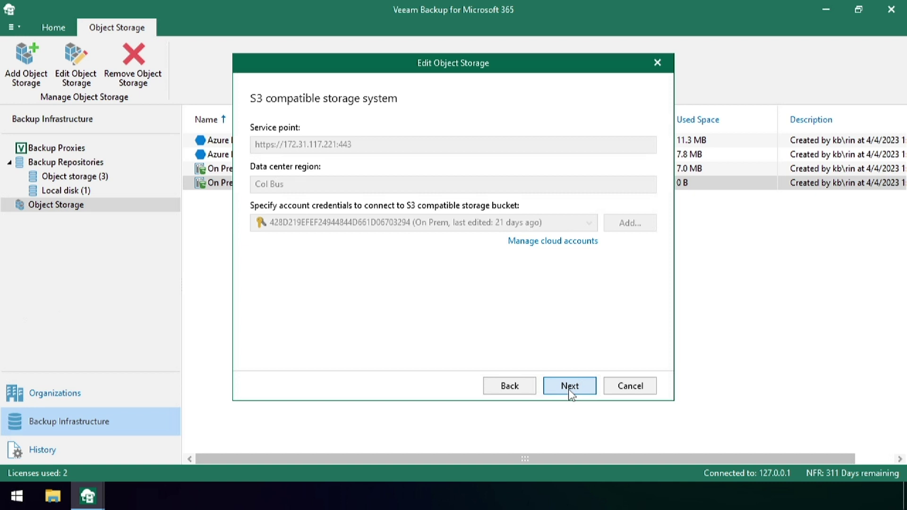
{"action": "left_click", "coordinate": [569, 390]}
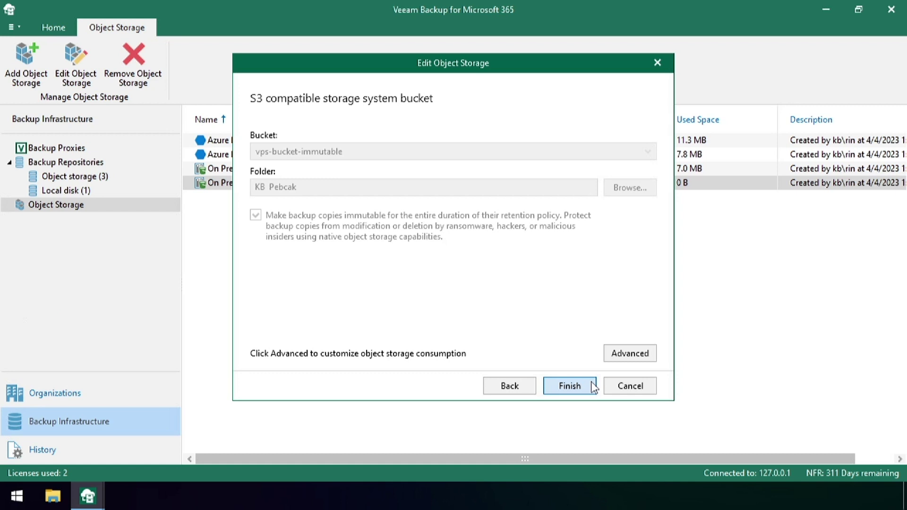
{"action": "left_click", "coordinate": [591, 385]}
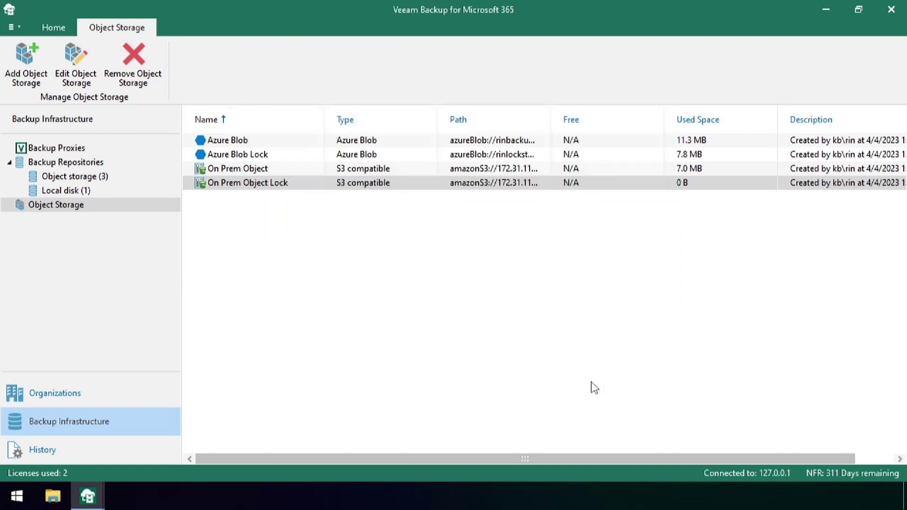
Check each object storage entry, then list the object-storage backup repositories
{"action": "left_click", "coordinate": [250, 146]}
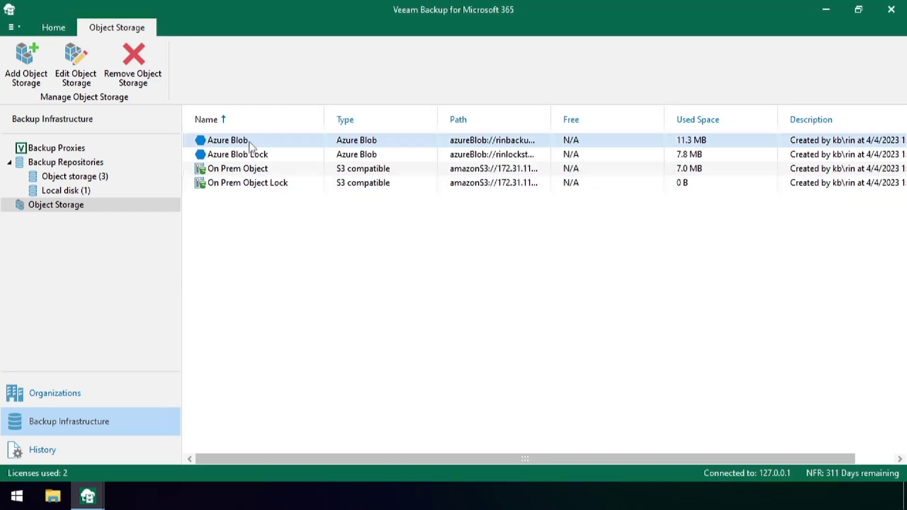
{"action": "left_click", "coordinate": [272, 159]}
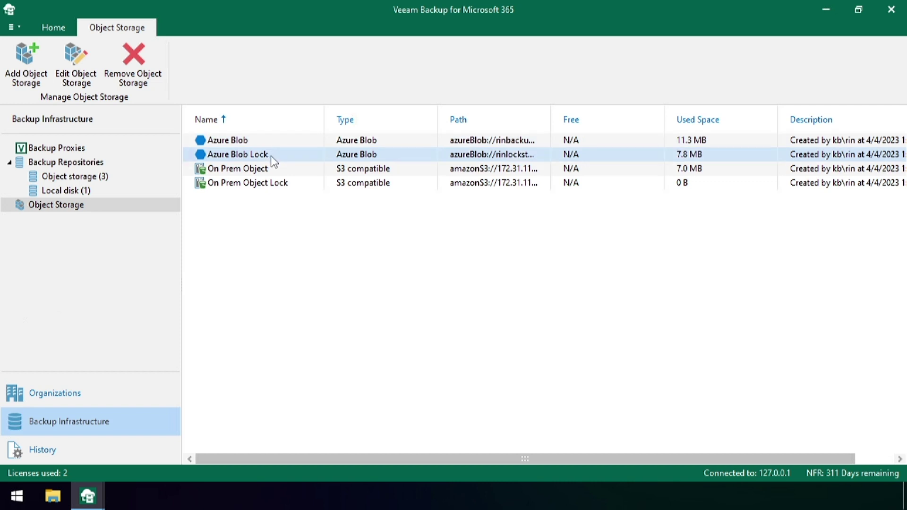
{"action": "left_click", "coordinate": [282, 175]}
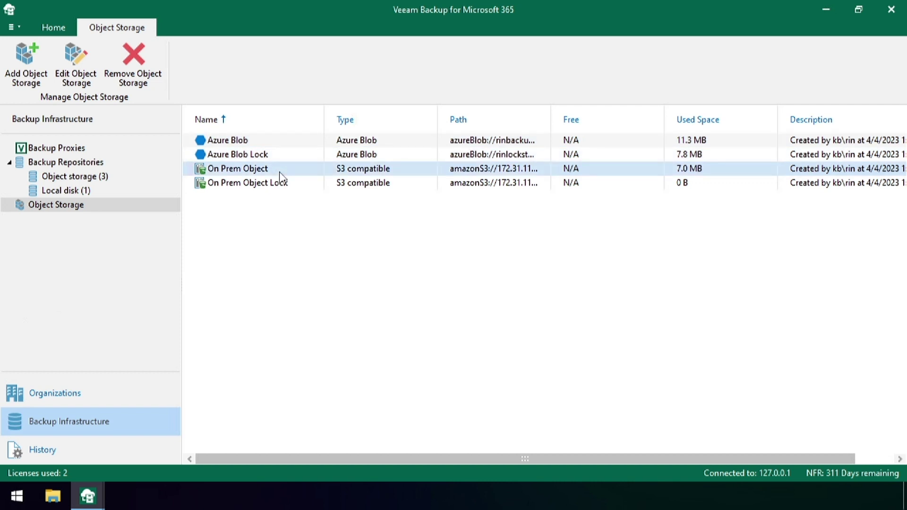
{"action": "left_click", "coordinate": [285, 186]}
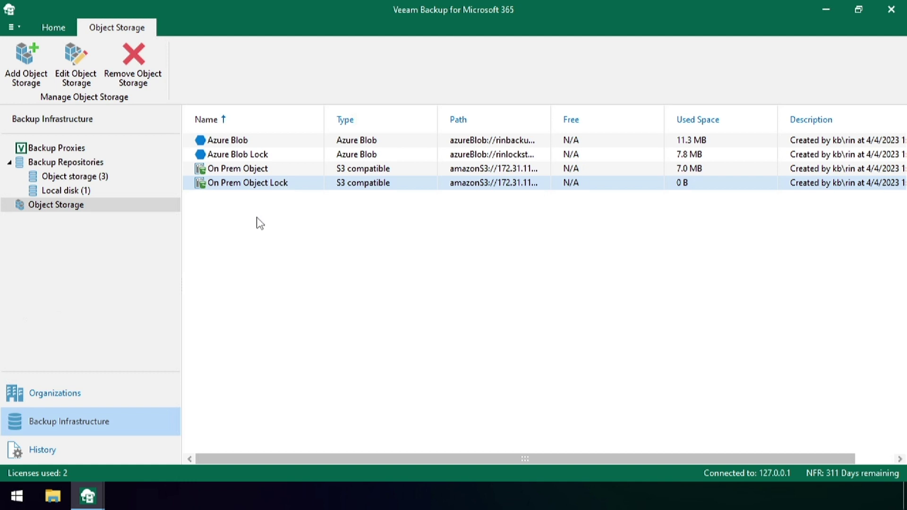
{"action": "left_click", "coordinate": [102, 176]}
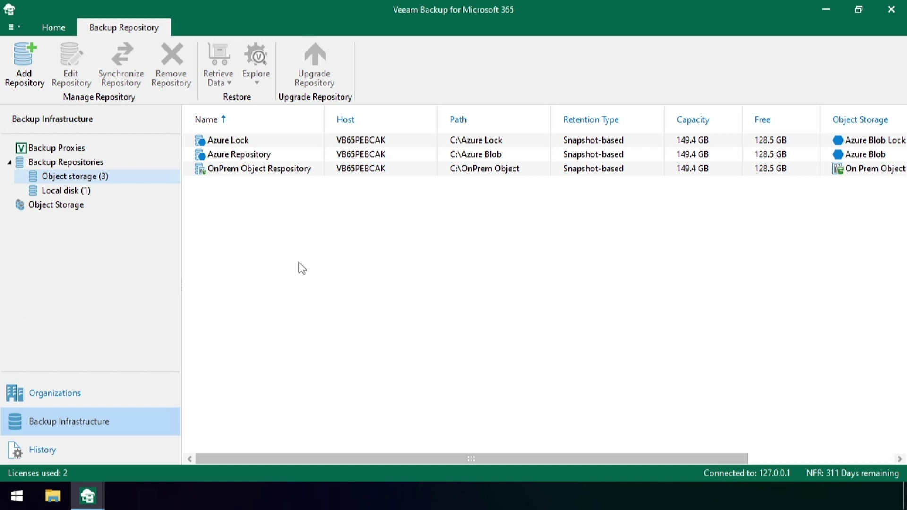
Start a new backup repository named 'OnPrem Object Repo' with object storage as target
{"action": "left_click", "coordinate": [32, 75]}
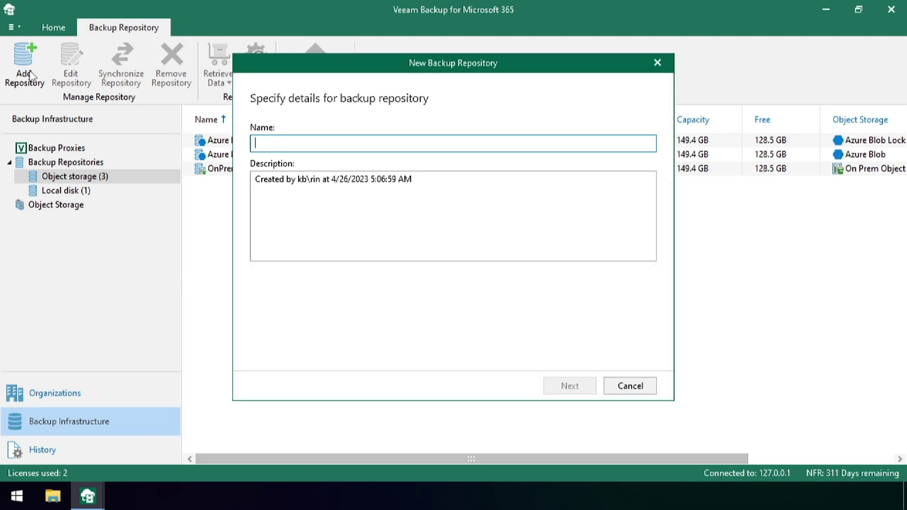
{"action": "type", "text": "OnPrem "}
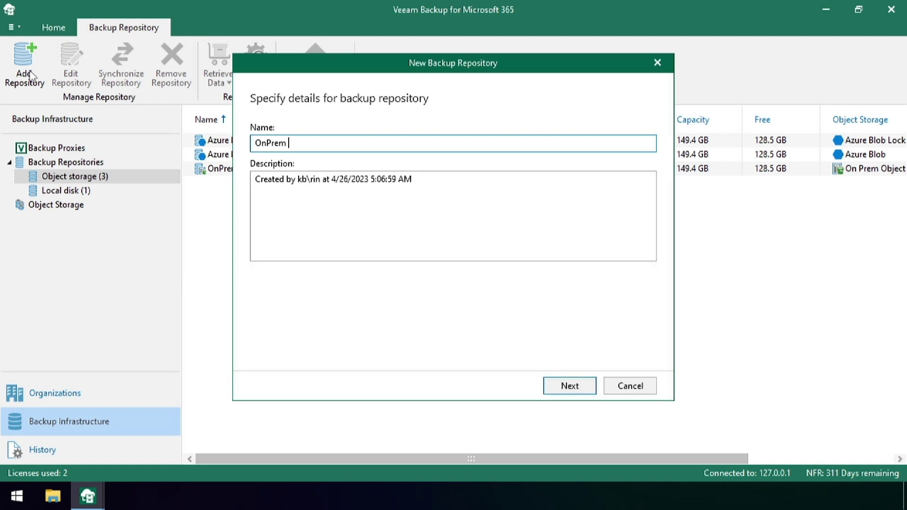
{"action": "type", "text": "Object Repo"}
{"action": "left_click", "coordinate": [571, 385]}
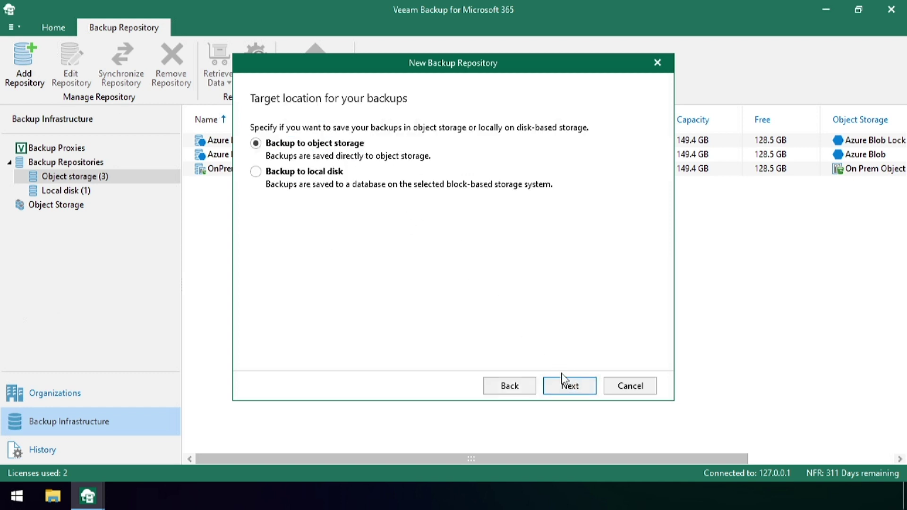
{"action": "left_click", "coordinate": [585, 385]}
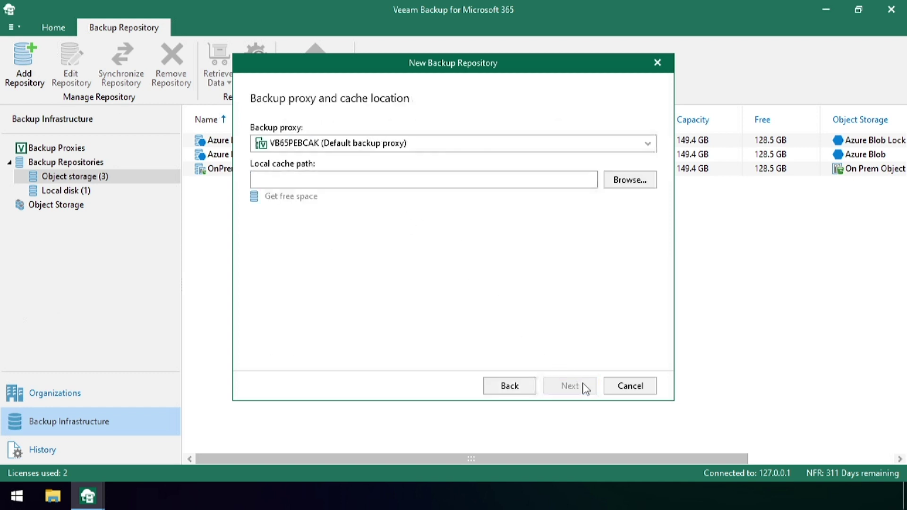
Set the local cache folder to C:\OnPrem Lock
{"action": "left_click", "coordinate": [635, 186]}
{"action": "left_click", "coordinate": [349, 139]}
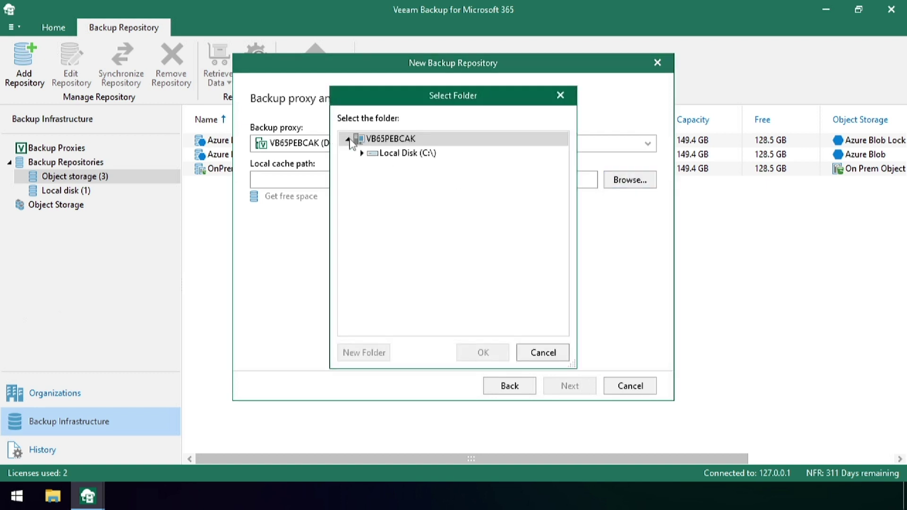
{"action": "left_click", "coordinate": [362, 154]}
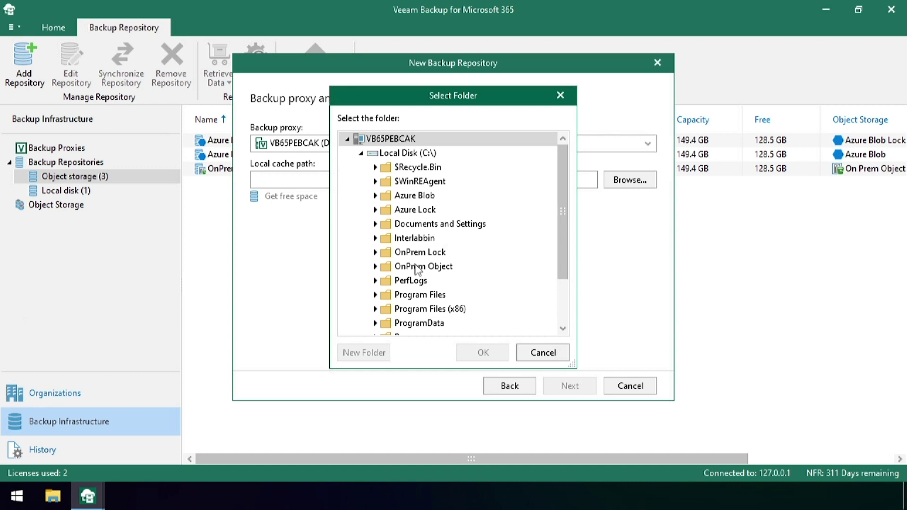
{"action": "left_click", "coordinate": [417, 254]}
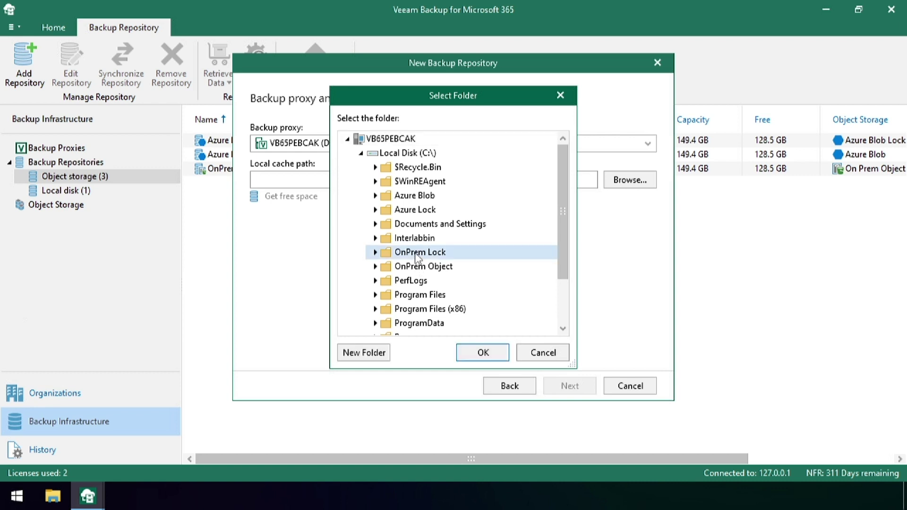
{"action": "left_click", "coordinate": [479, 353]}
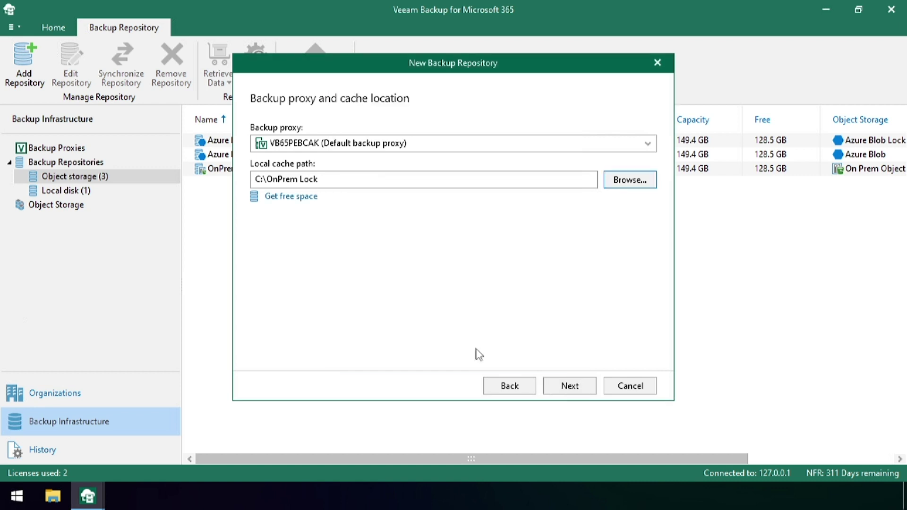
Choose On Prem Object Lock as the repository's object storage, leaving encryption off
{"action": "left_click", "coordinate": [583, 391]}
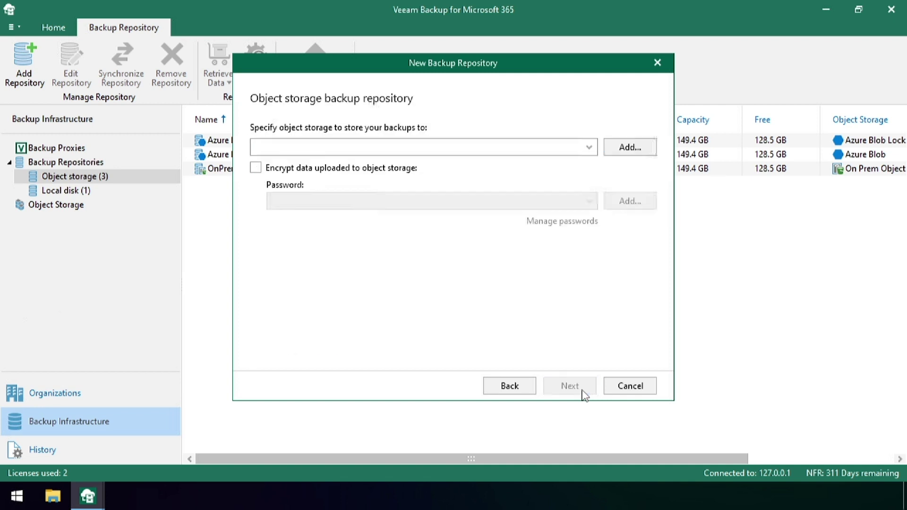
{"action": "left_click", "coordinate": [587, 149]}
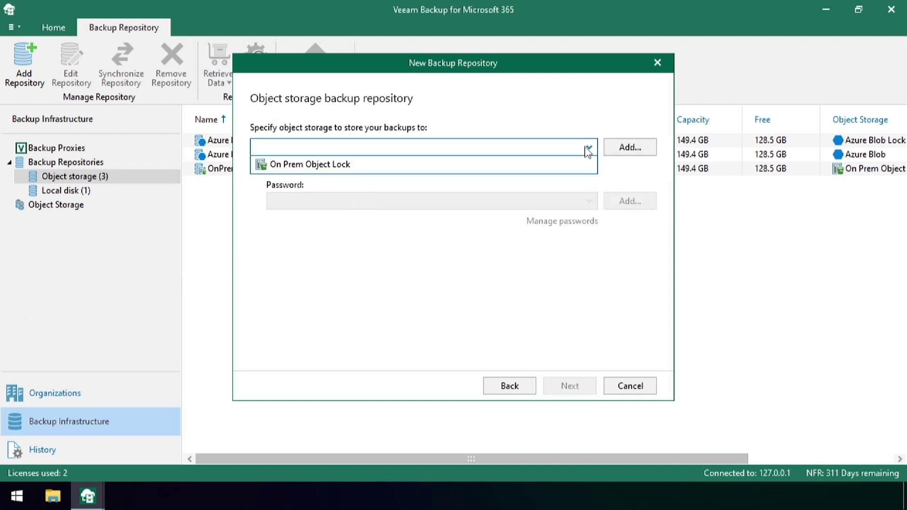
{"action": "left_click", "coordinate": [430, 175]}
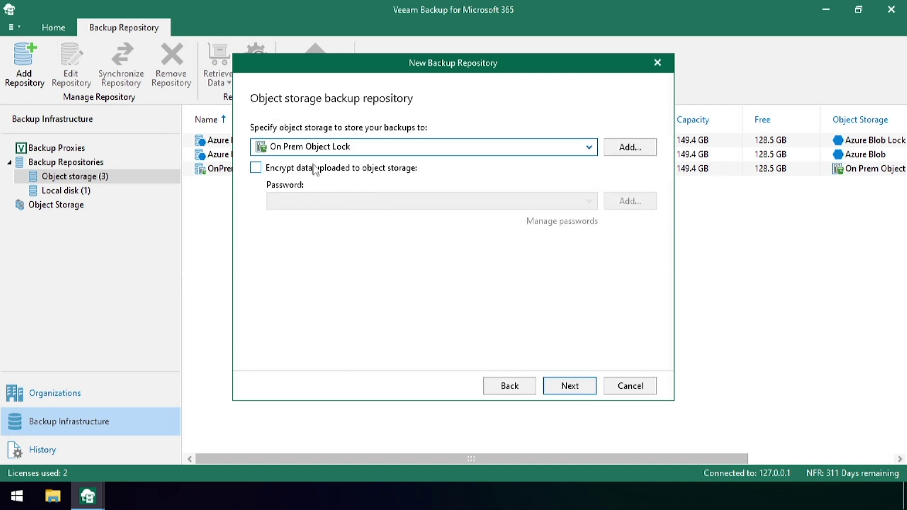
{"action": "left_click", "coordinate": [567, 388]}
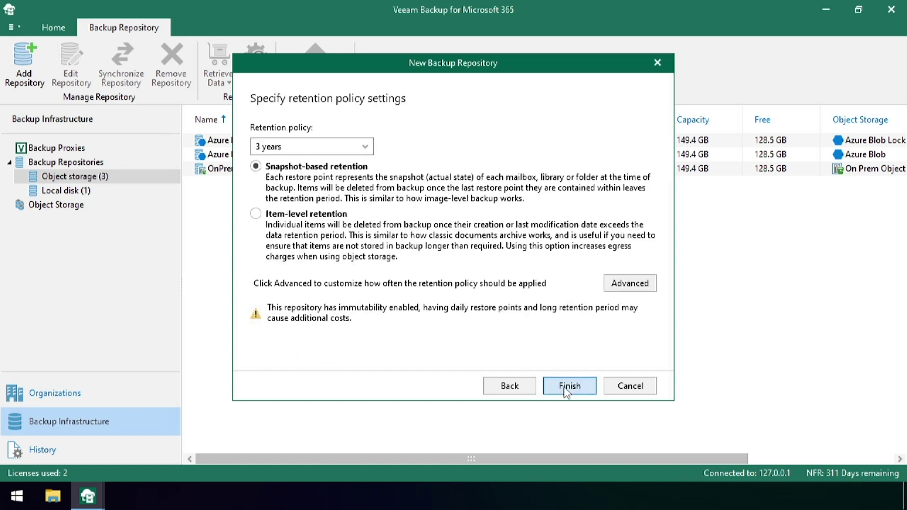
Set retention to 7 days, finish creating OnPrem Object Repo, and go to Organizations
{"action": "left_click", "coordinate": [366, 147]}
{"action": "left_click", "coordinate": [293, 288]}
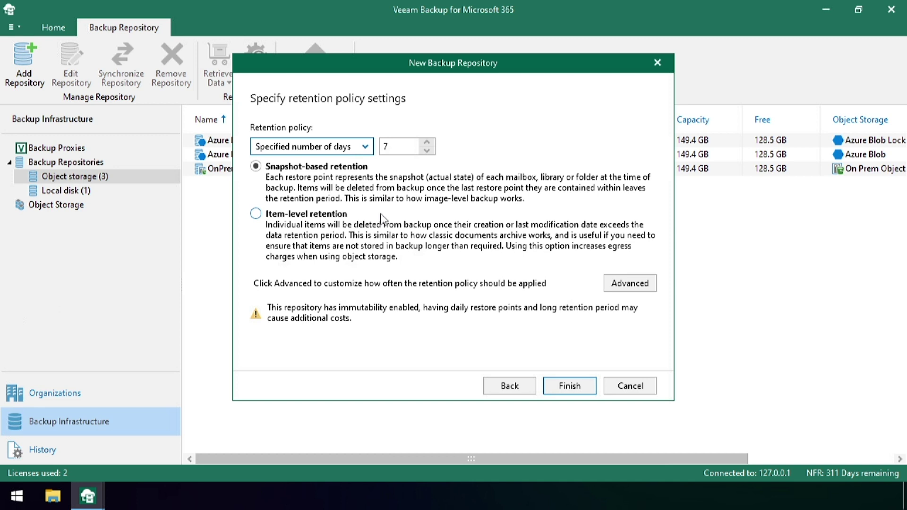
{"action": "left_click", "coordinate": [554, 384]}
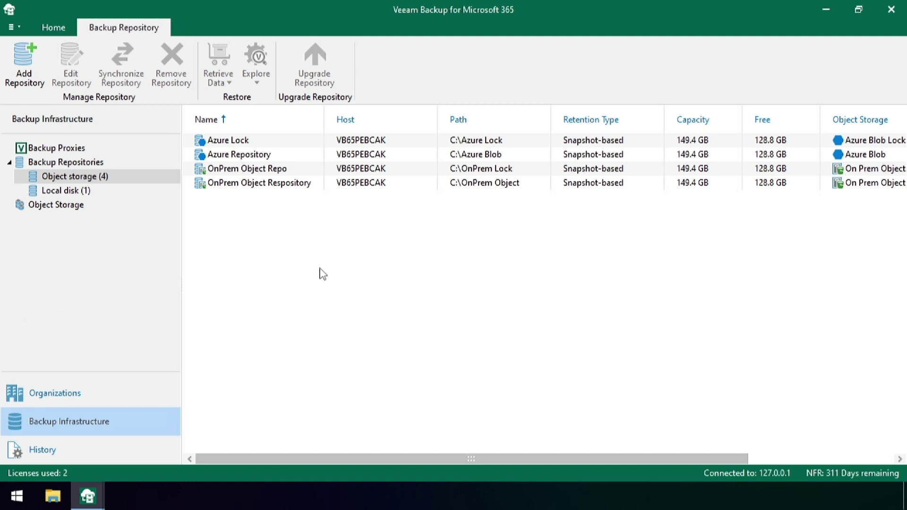
{"action": "left_click", "coordinate": [40, 397]}
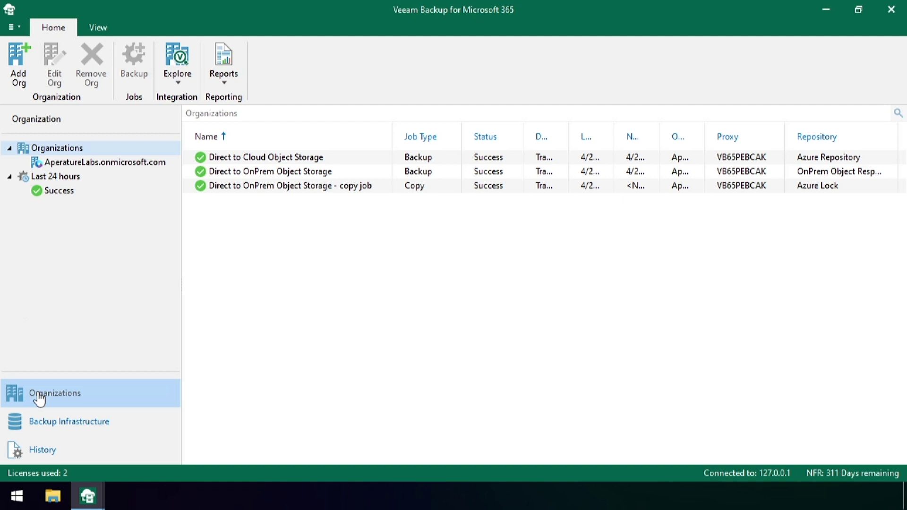
Check the latest sessions of Direct to OnPrem, the copy job and Direct to Cloud Object Storage
{"action": "left_click", "coordinate": [306, 178]}
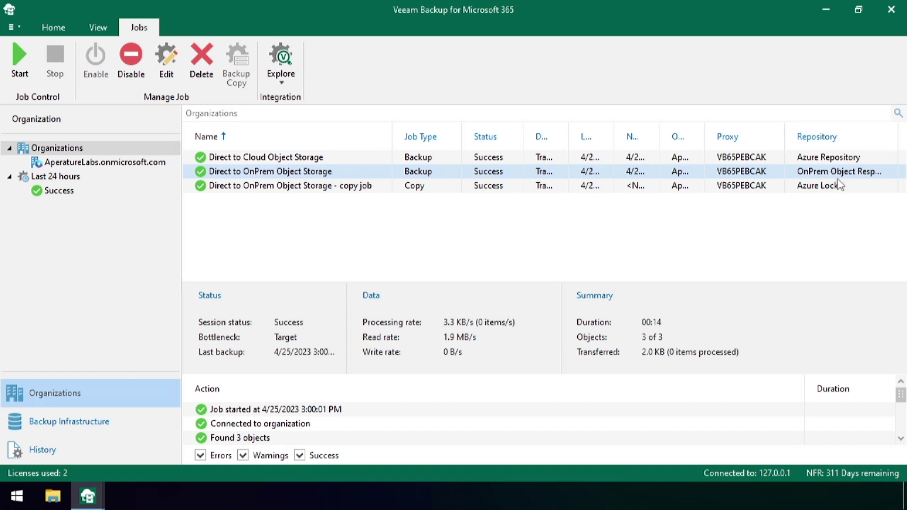
{"action": "left_click", "coordinate": [290, 187]}
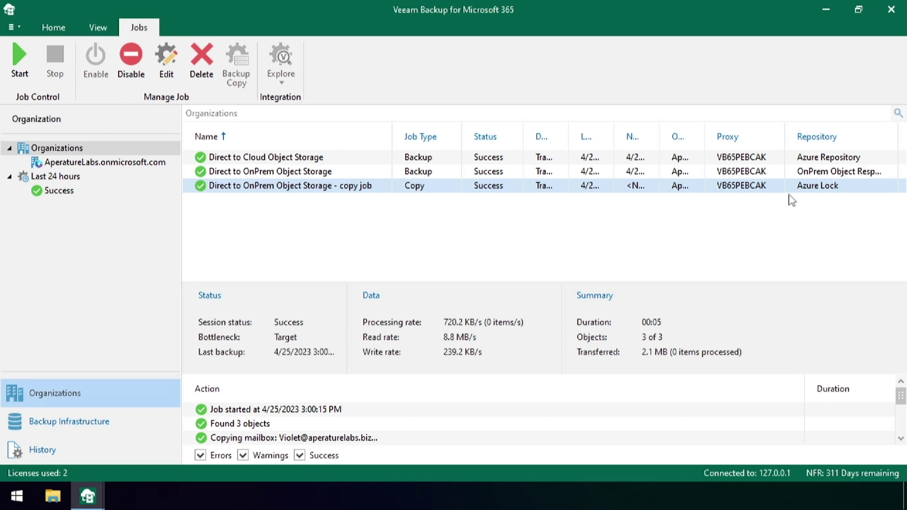
{"action": "left_click", "coordinate": [303, 161]}
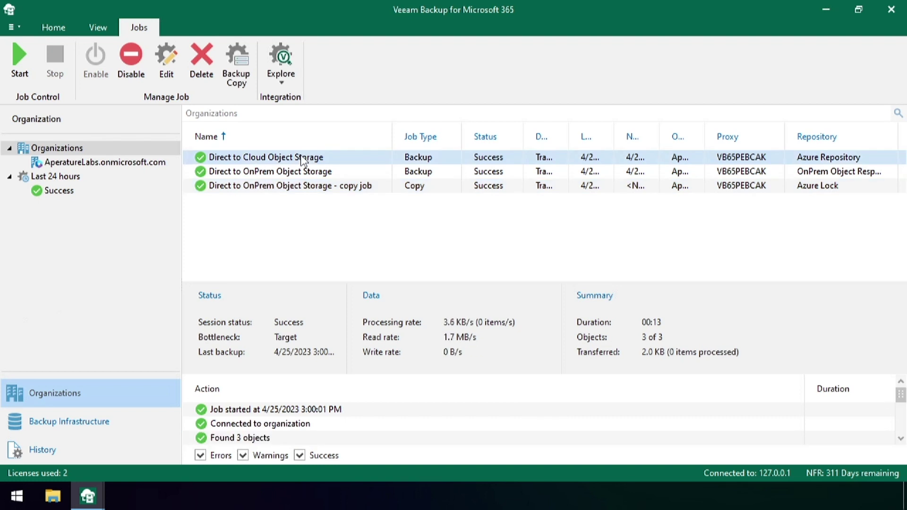
Step through every Direct to Cloud Object Storage job page and save it unchanged
{"action": "double_click", "coordinate": [303, 161]}
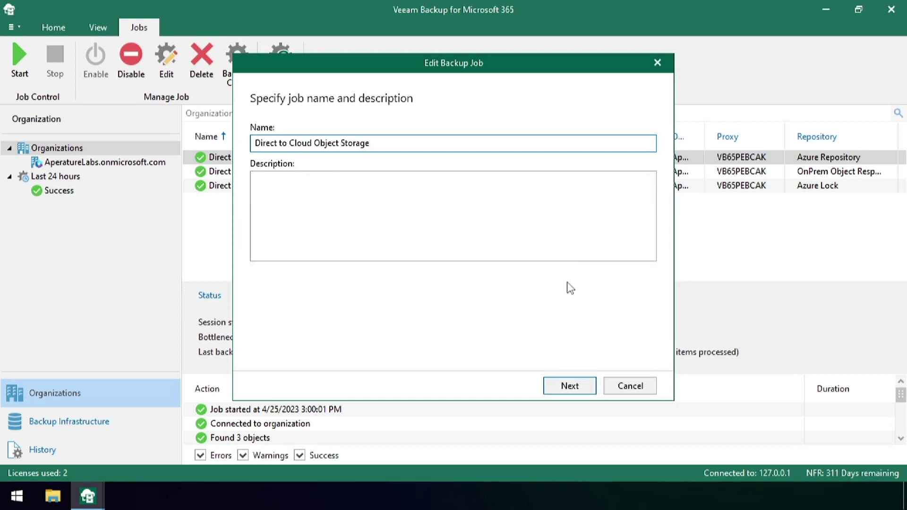
{"action": "left_click", "coordinate": [570, 386]}
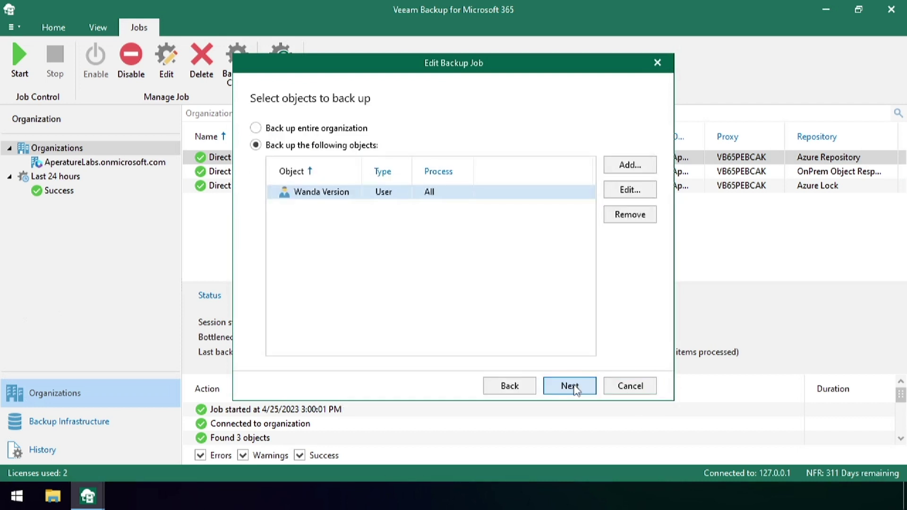
{"action": "left_click", "coordinate": [570, 386]}
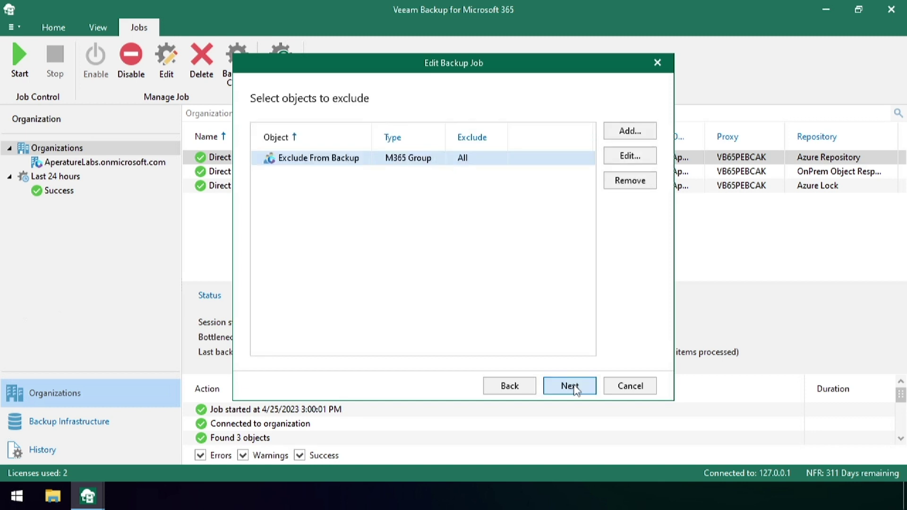
{"action": "left_click", "coordinate": [569, 386]}
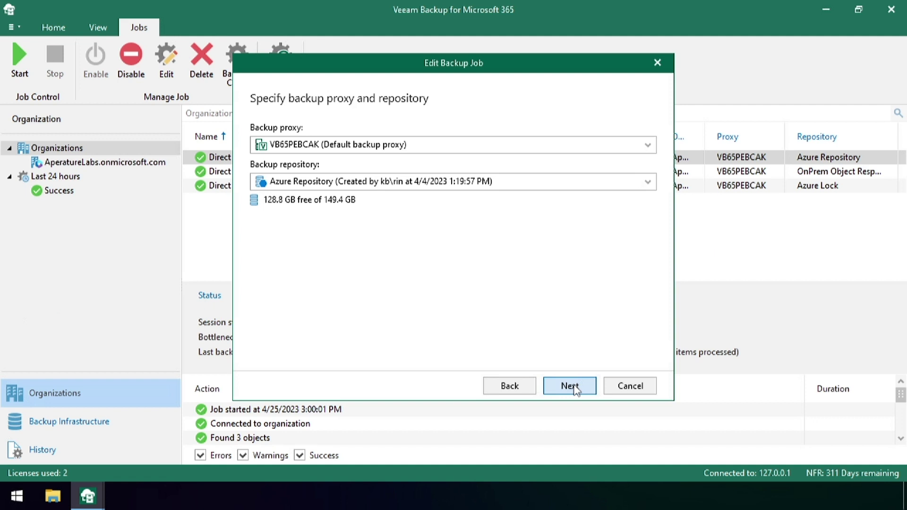
{"action": "left_click", "coordinate": [570, 386]}
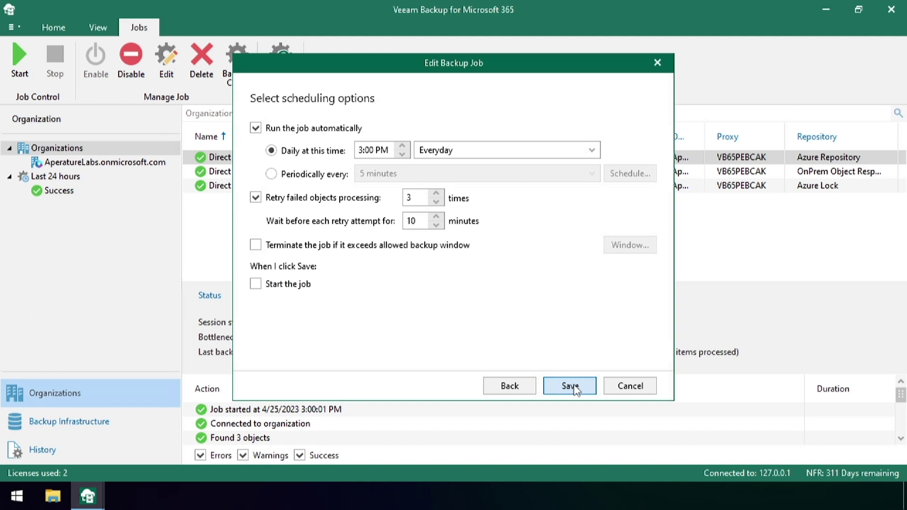
{"action": "left_click", "coordinate": [570, 386]}
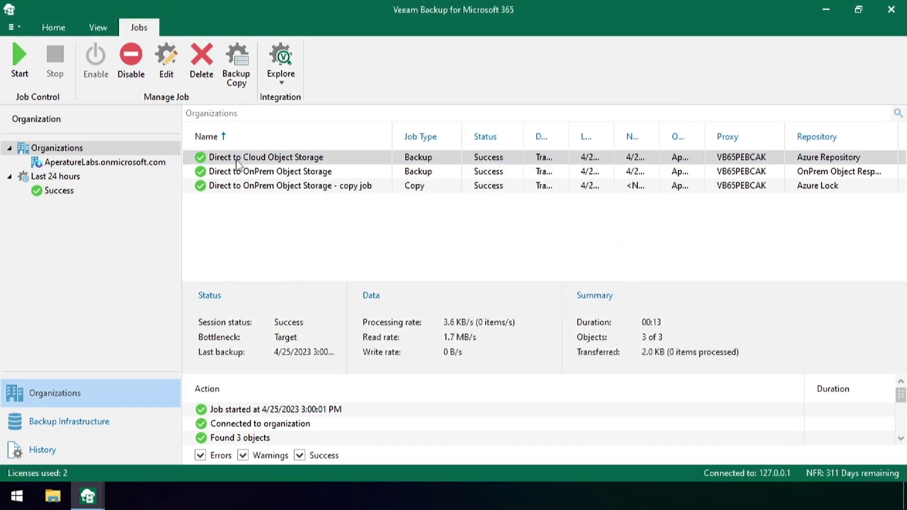
Add a backup copy job for Direct to Cloud Object Storage to OnPrem Object Repo, copying immediately
{"action": "right_click", "coordinate": [238, 164]}
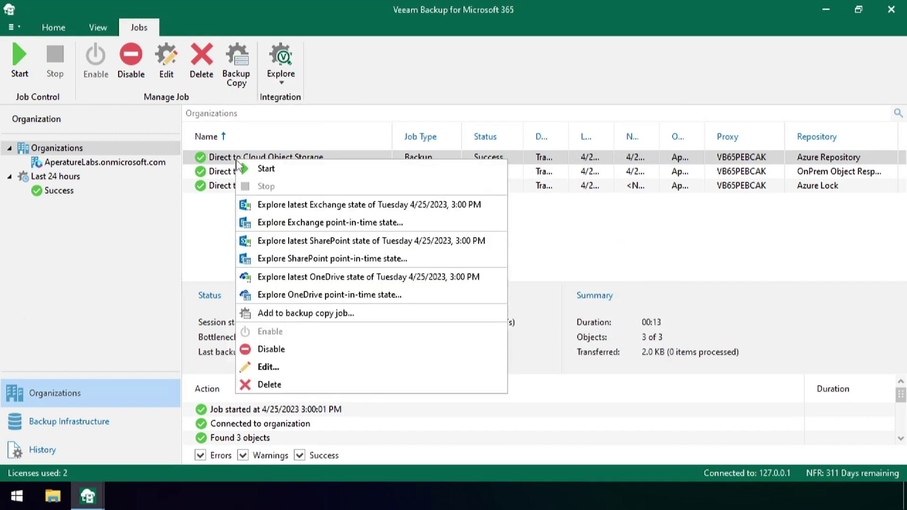
{"action": "left_click", "coordinate": [311, 313]}
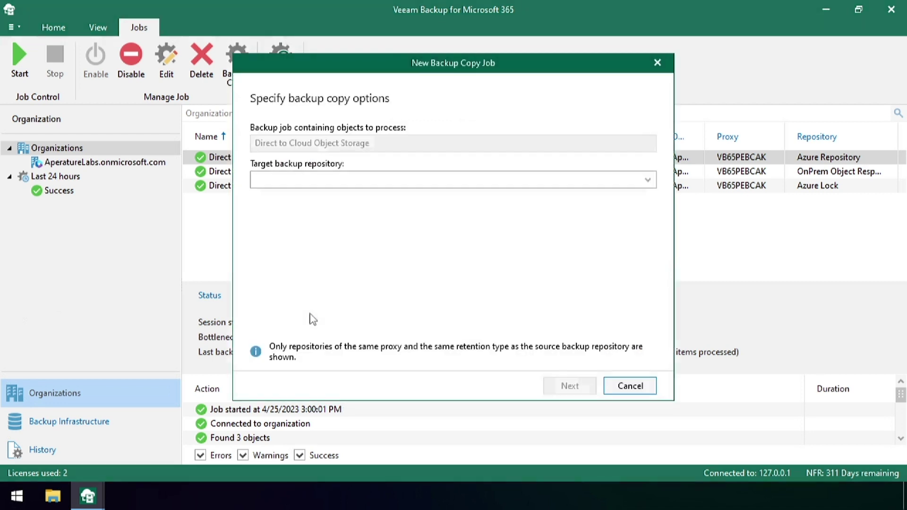
{"action": "left_click", "coordinate": [333, 182]}
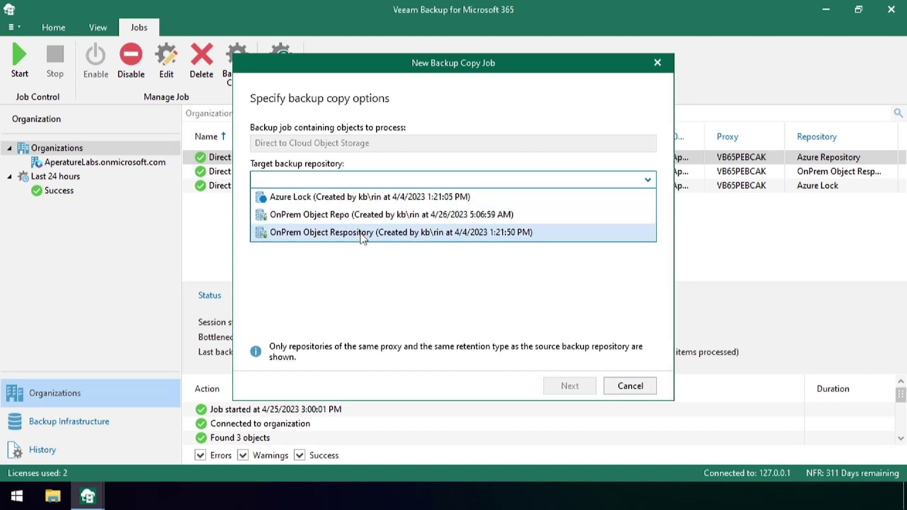
{"action": "left_click", "coordinate": [358, 216]}
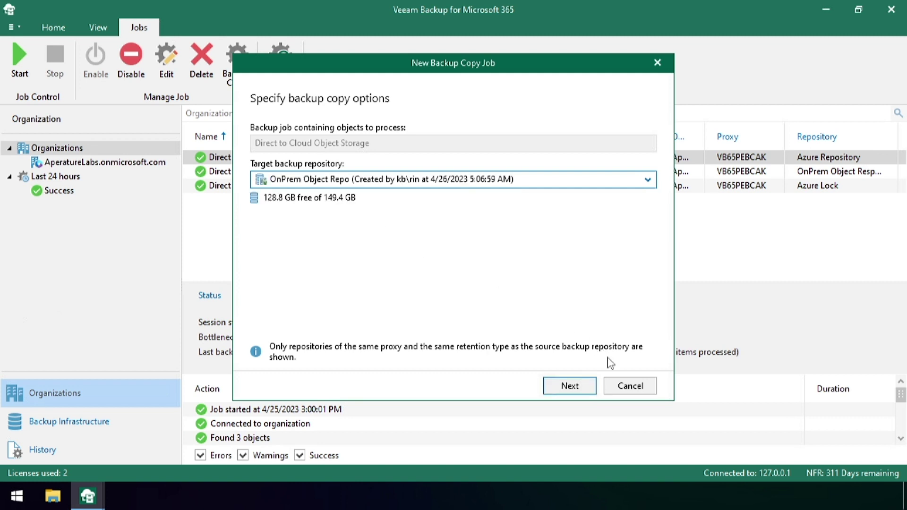
{"action": "left_click", "coordinate": [580, 388]}
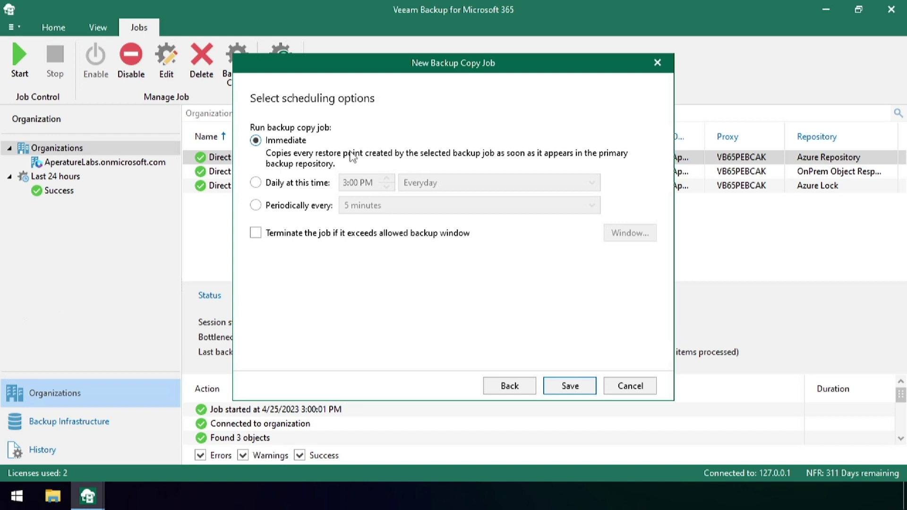
{"action": "left_click", "coordinate": [570, 391]}
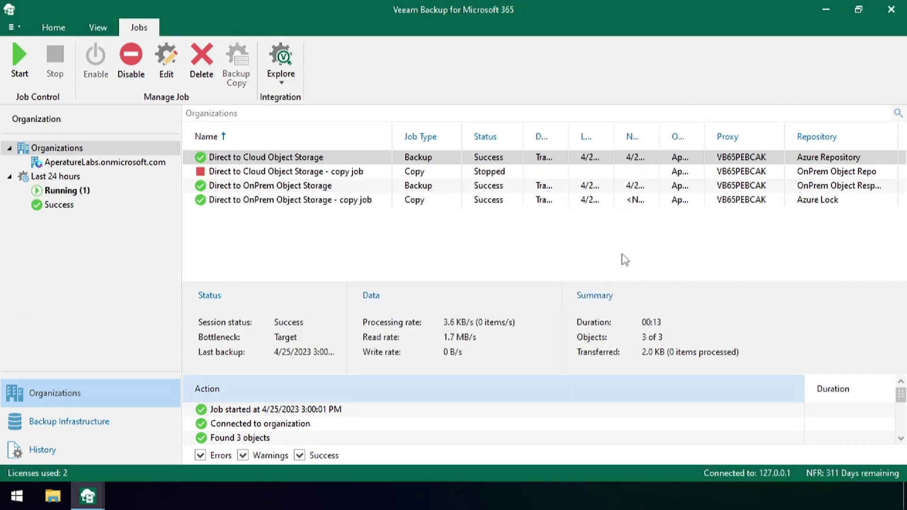